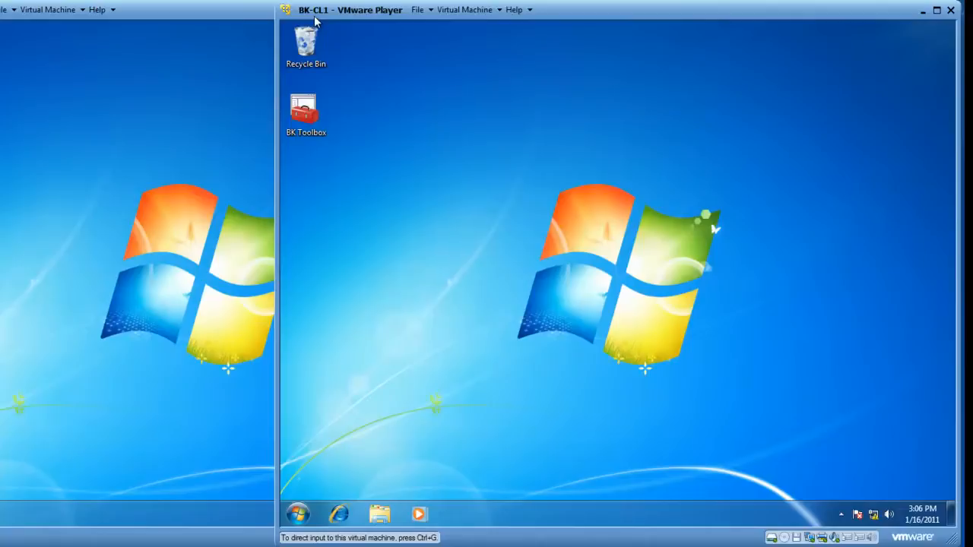
Step: Open the remote access settings in the system properties of the BK-CL1 machine
{"action": "left_click", "coordinate": [298, 522]}
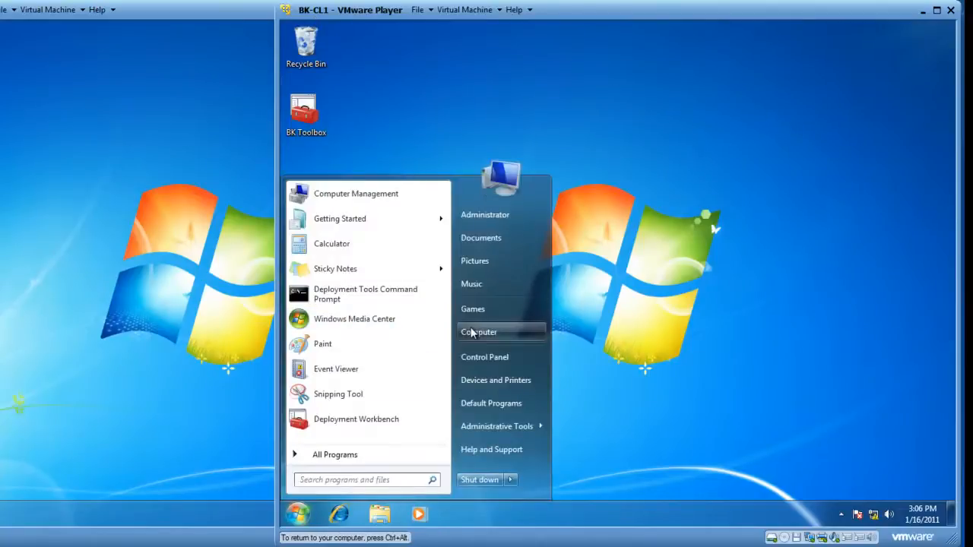
{"action": "right_click", "coordinate": [473, 333]}
{"action": "left_click", "coordinate": [502, 440]}
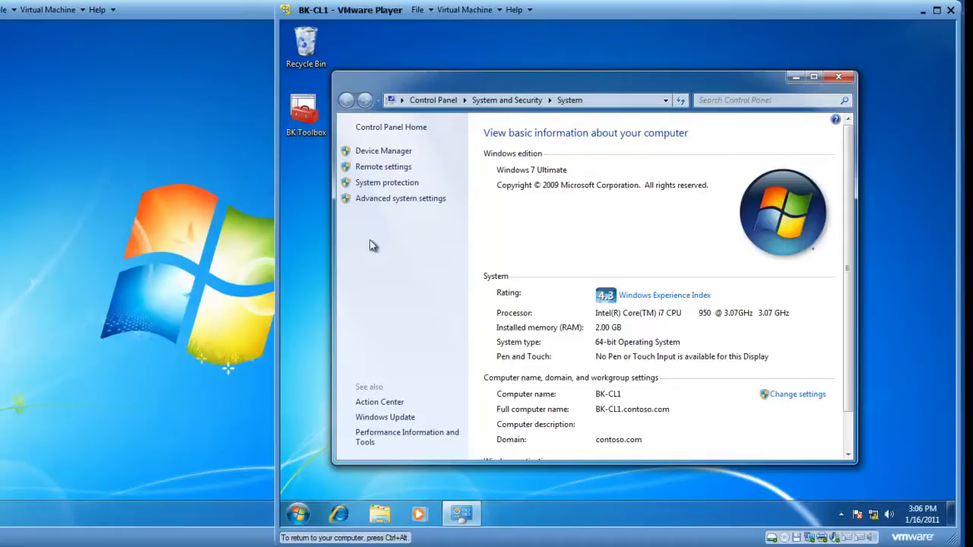
{"action": "left_click", "coordinate": [386, 199]}
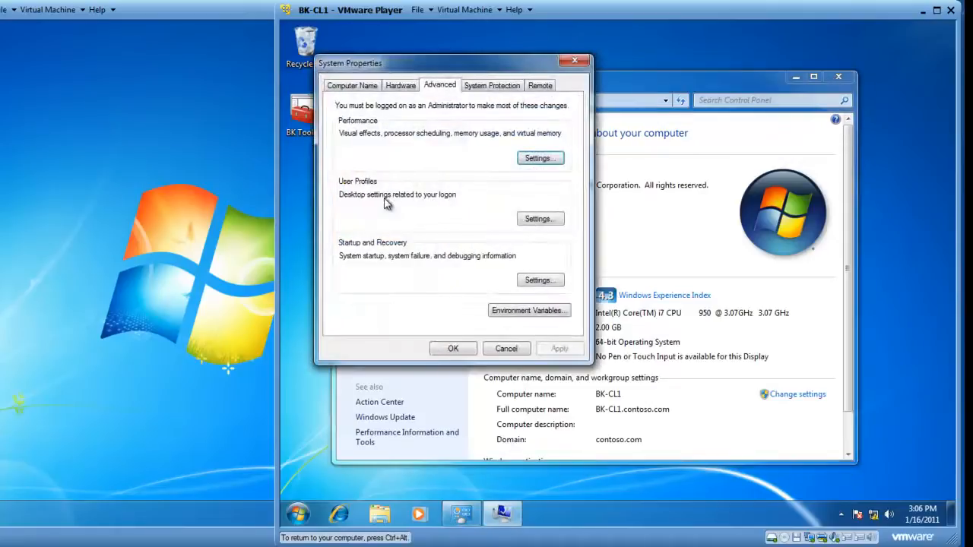
{"action": "left_click", "coordinate": [541, 88]}
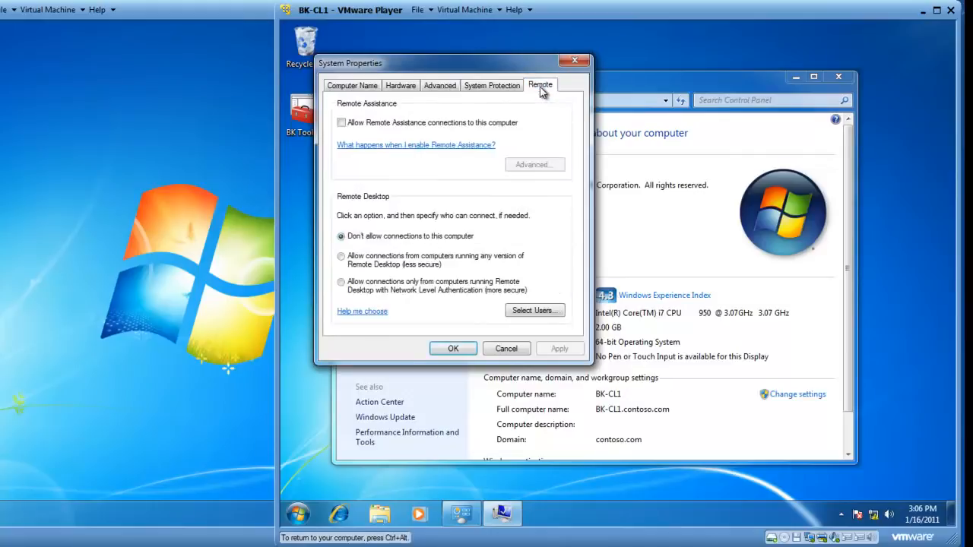
Step: Allow Remote Assistance connections to this computer and set the maximum time invitations can remain open to 12 hours
{"action": "left_click", "coordinate": [342, 124]}
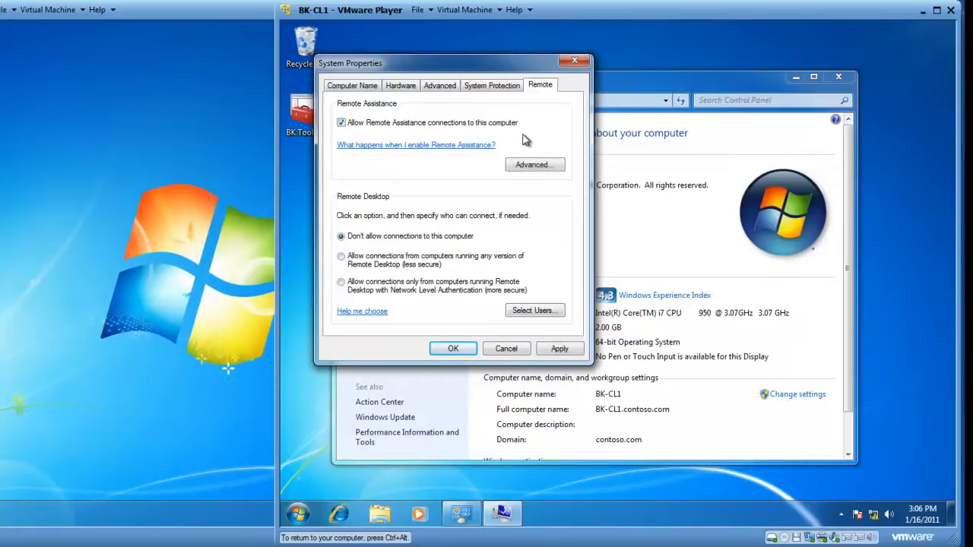
{"action": "left_click", "coordinate": [535, 166]}
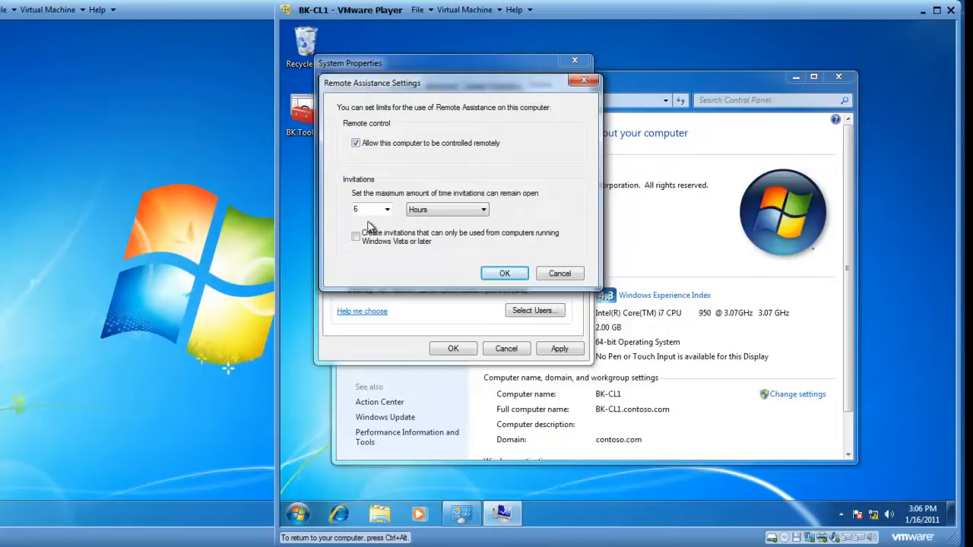
{"action": "left_click", "coordinate": [387, 210]}
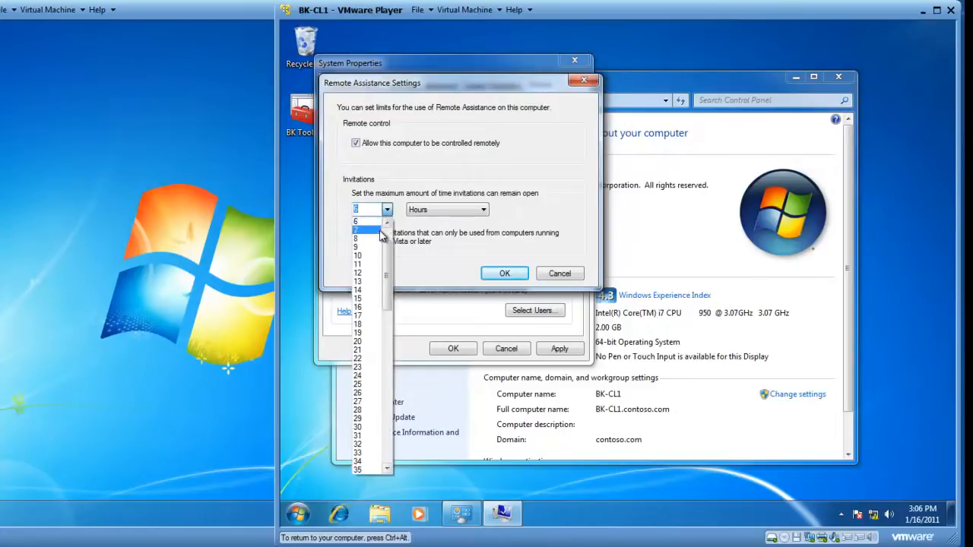
{"action": "left_click", "coordinate": [367, 273]}
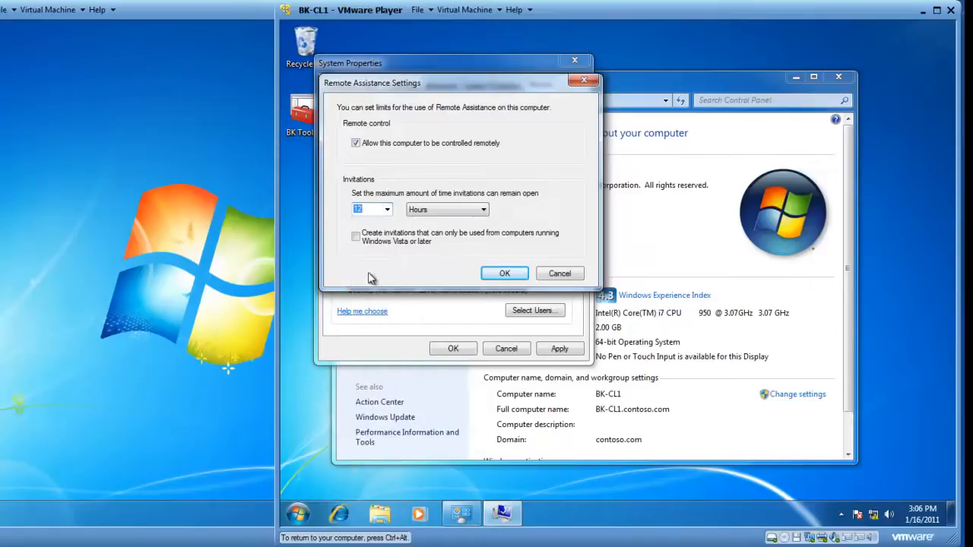
{"action": "left_click", "coordinate": [506, 275]}
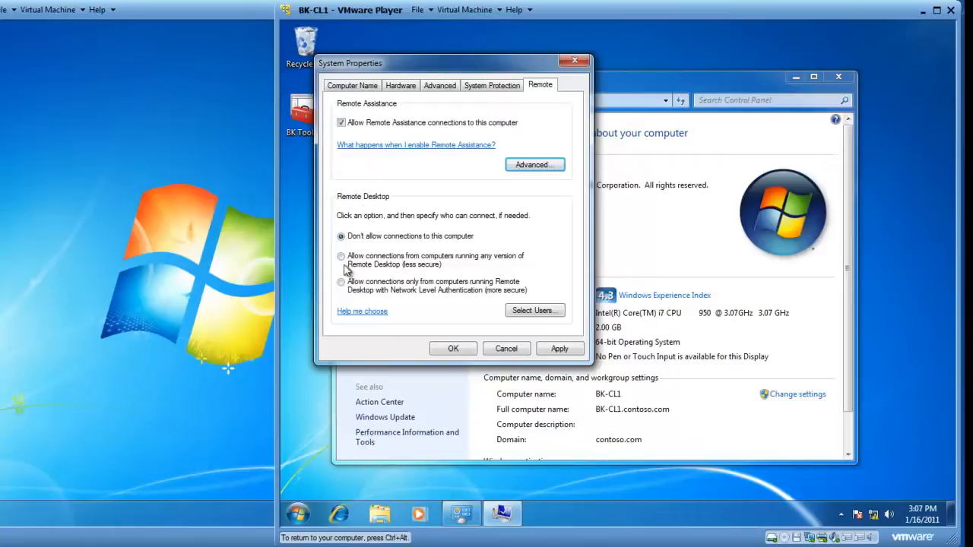
Step: Allow Remote Desktop connections from computers running any version, apply the settings and close the System window
{"action": "left_click", "coordinate": [342, 259]}
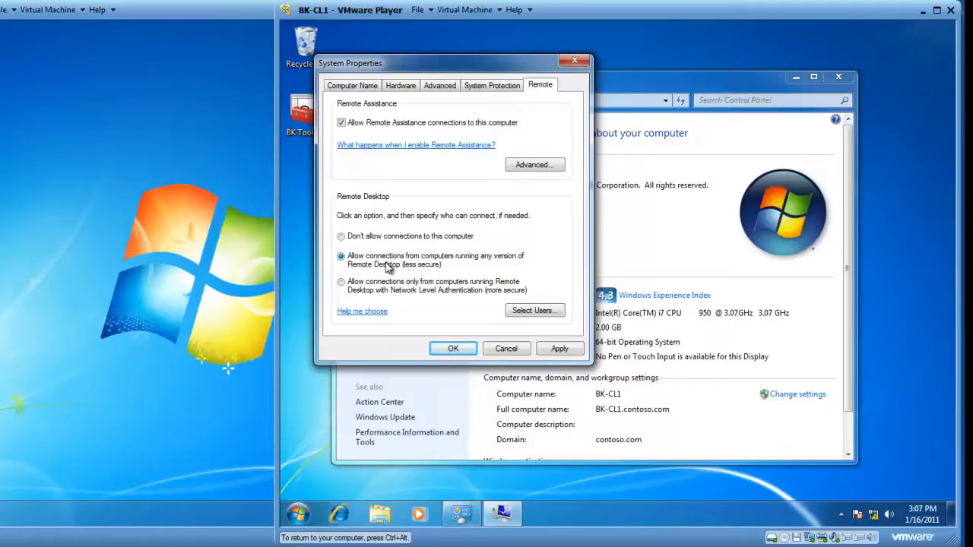
{"action": "left_click", "coordinate": [452, 348]}
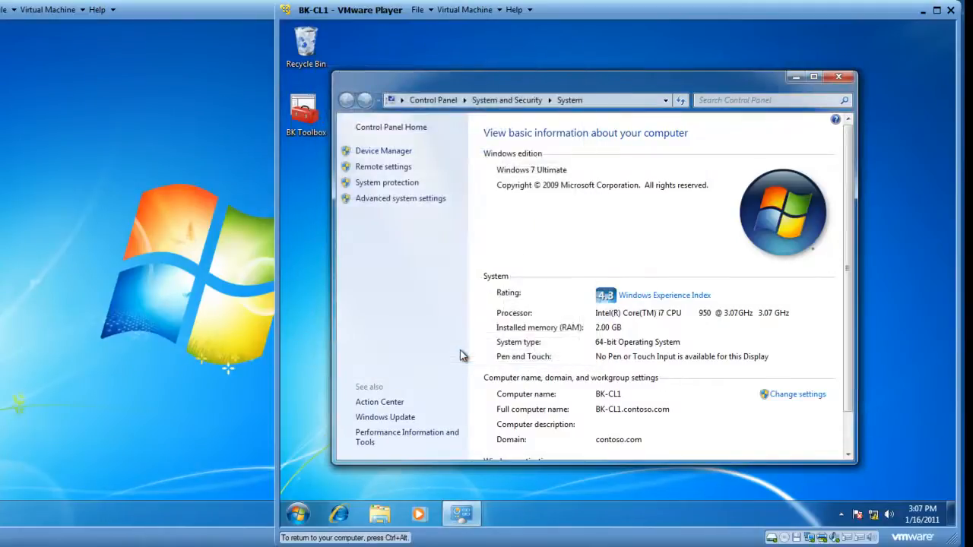
{"action": "left_click", "coordinate": [835, 79]}
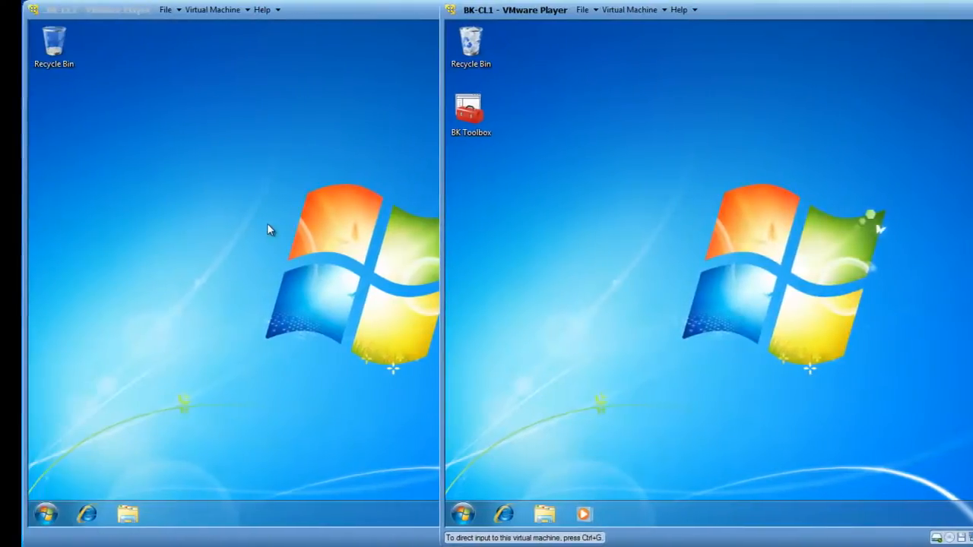
Step: Switch to the BK-CL2 machine, open Remote Desktop Connection and enter bk-cl1 as the computer to connect to
{"action": "left_click", "coordinate": [267, 228]}
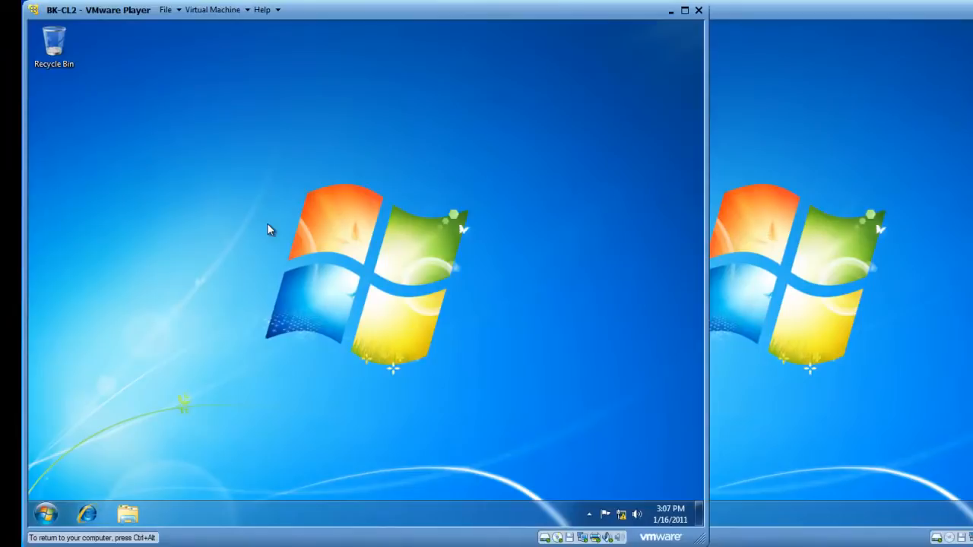
{"action": "left_click", "coordinate": [46, 517]}
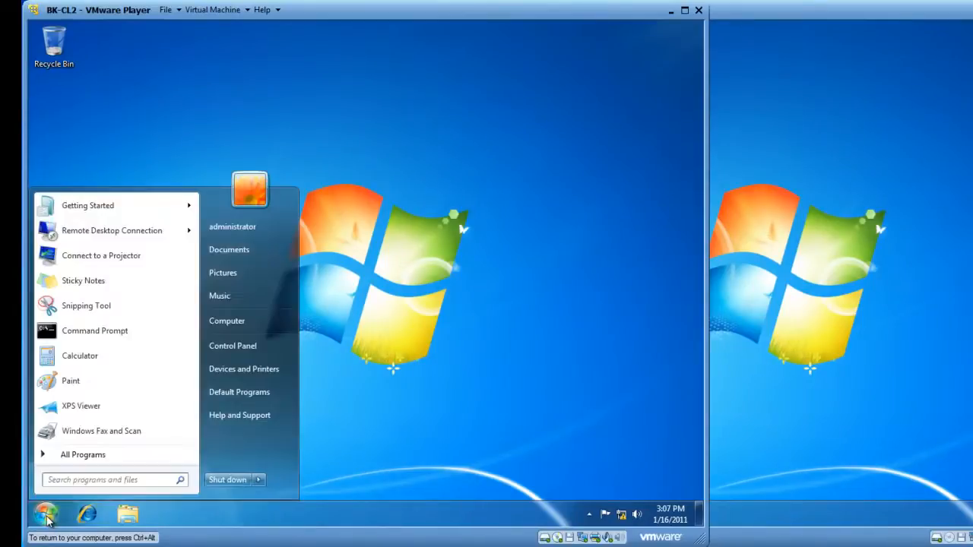
{"action": "left_click", "coordinate": [80, 458]}
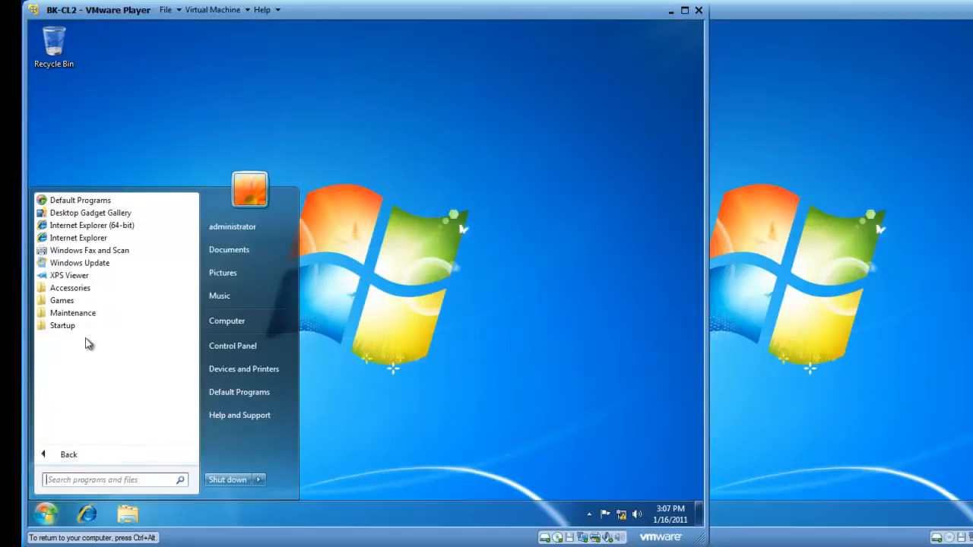
{"action": "left_click", "coordinate": [75, 287]}
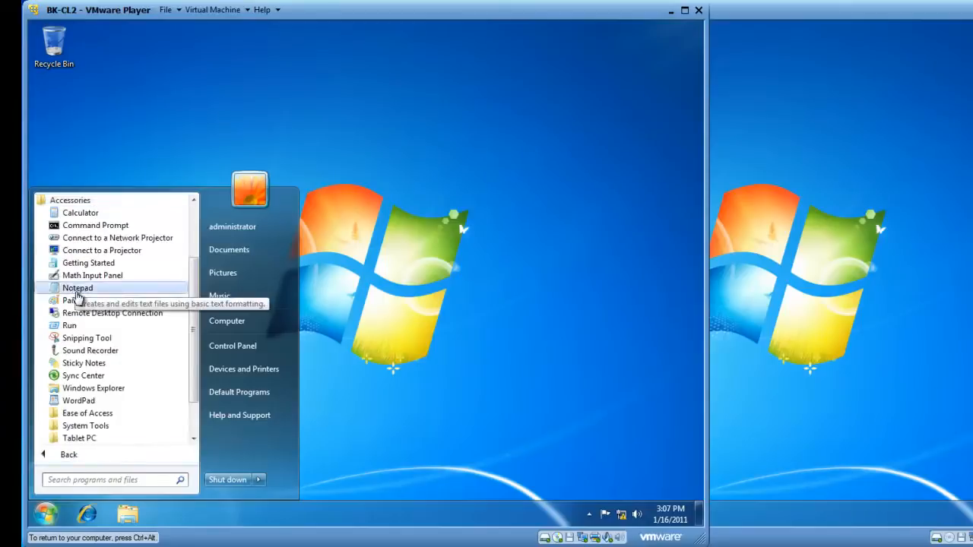
{"action": "left_click", "coordinate": [87, 313]}
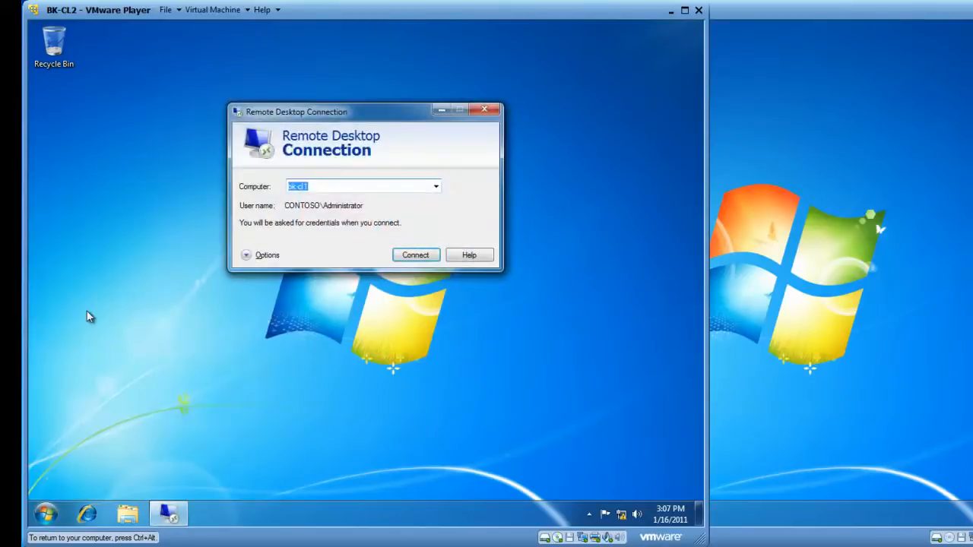
{"action": "left_click_drag", "start_coordinate": [322, 190], "coordinate": [243, 187]}
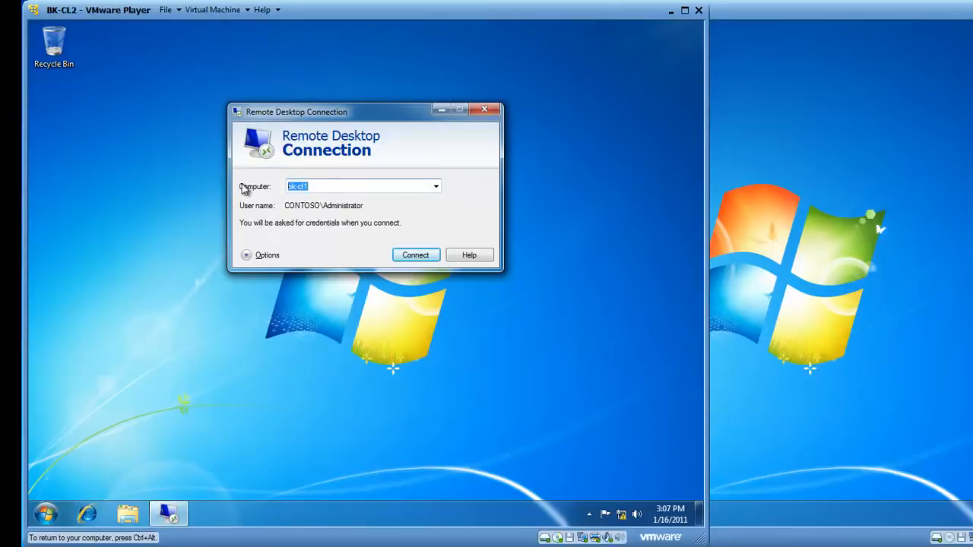
{"action": "type", "text": "BK-CL1"}
Step: Expand the connection options, set the remote desktop size to 800 by 600 pixels and review the color depth choices
{"action": "left_click", "coordinate": [264, 257]}
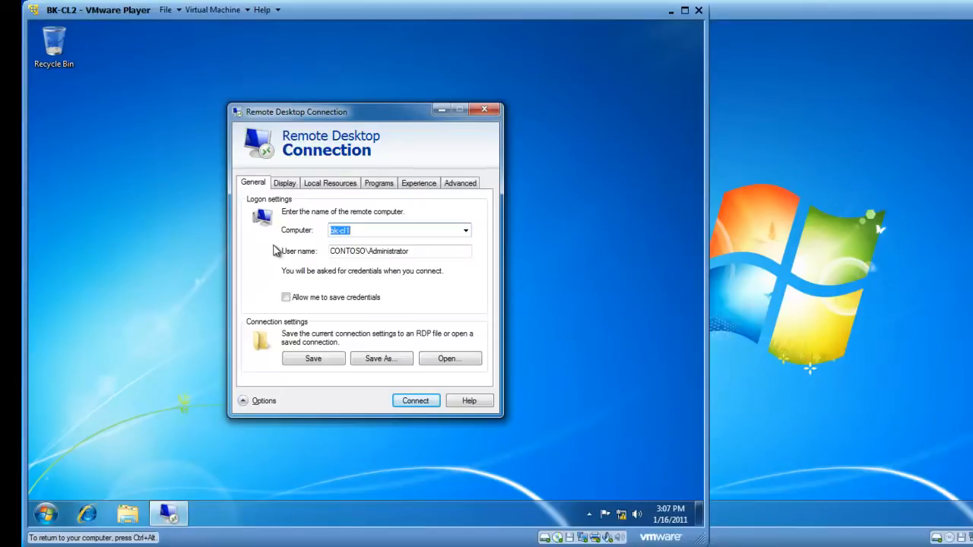
{"action": "left_click", "coordinate": [284, 184]}
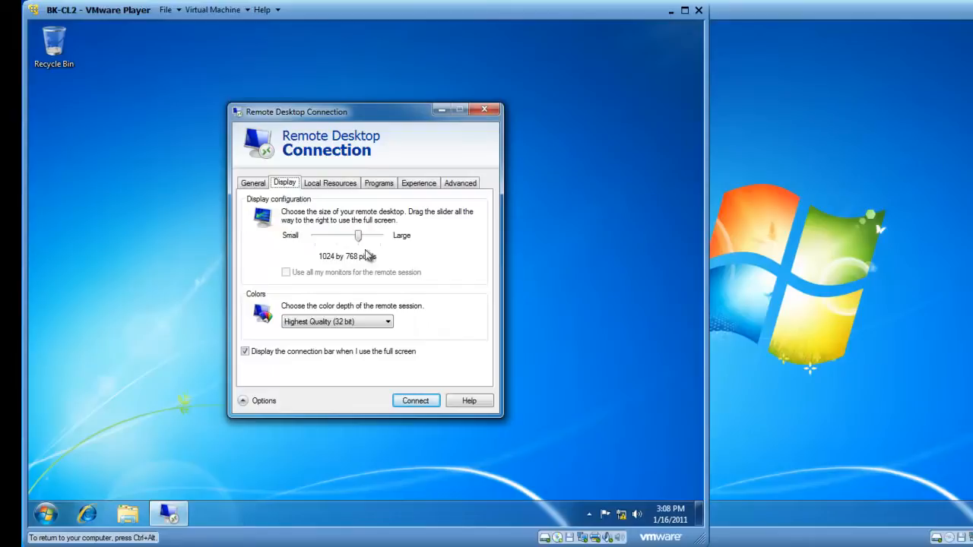
{"action": "left_click_drag", "start_coordinate": [359, 236], "coordinate": [339, 244]}
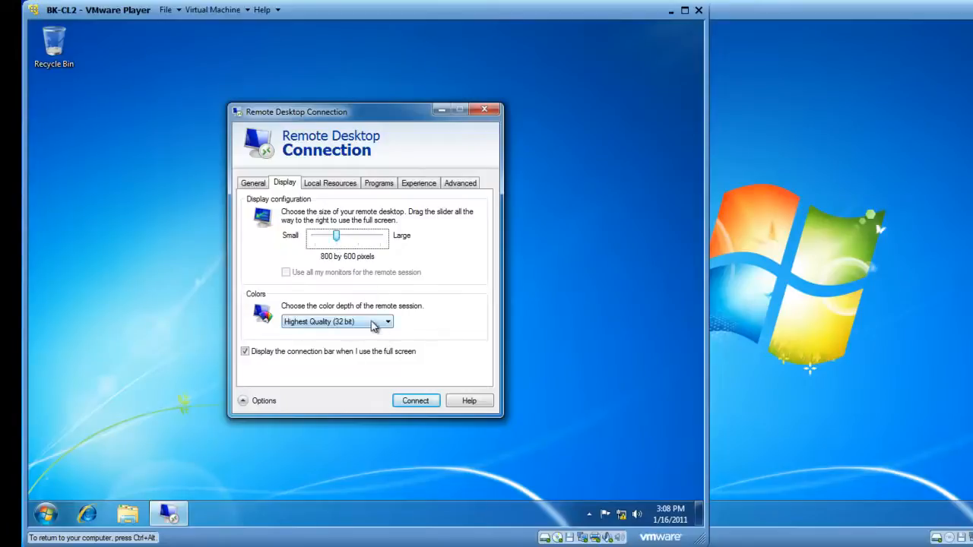
{"action": "left_click", "coordinate": [388, 322]}
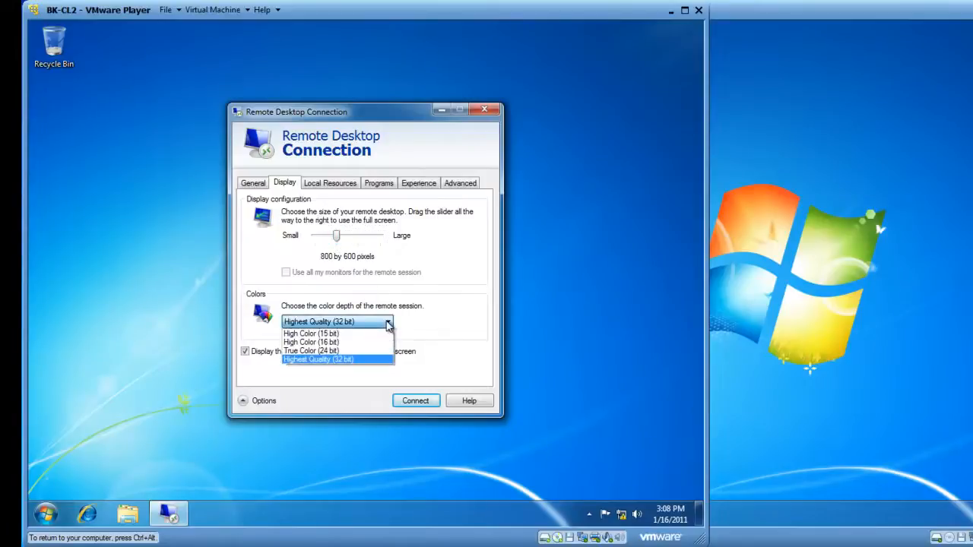
{"action": "left_click", "coordinate": [387, 323]}
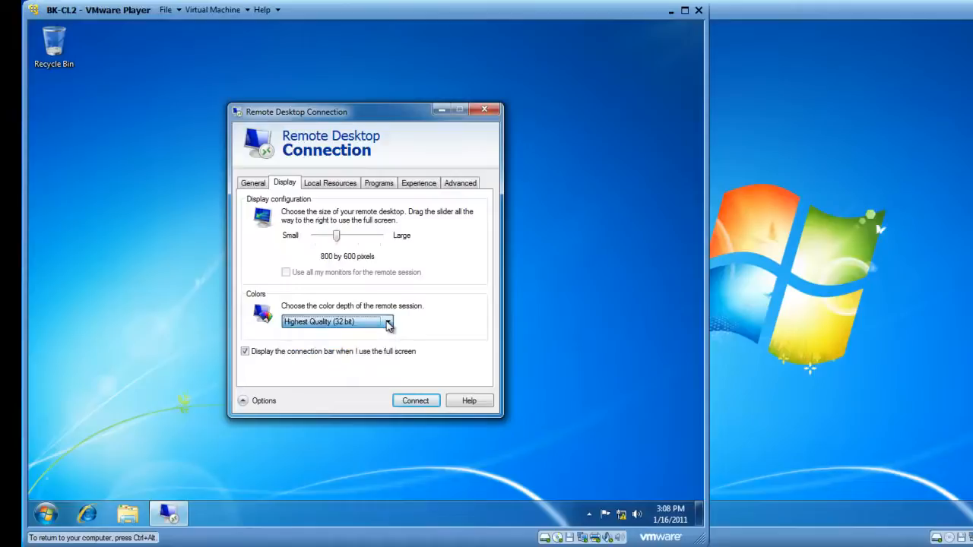
Step: Make Local Disk (C:) available in the remote session through the local devices and resources settings
{"action": "left_click", "coordinate": [339, 189]}
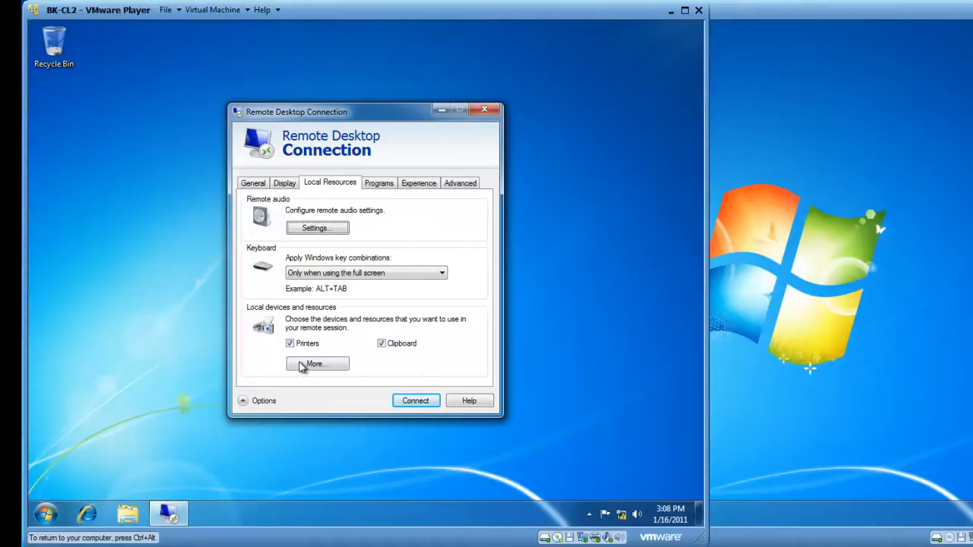
{"action": "left_click", "coordinate": [312, 364]}
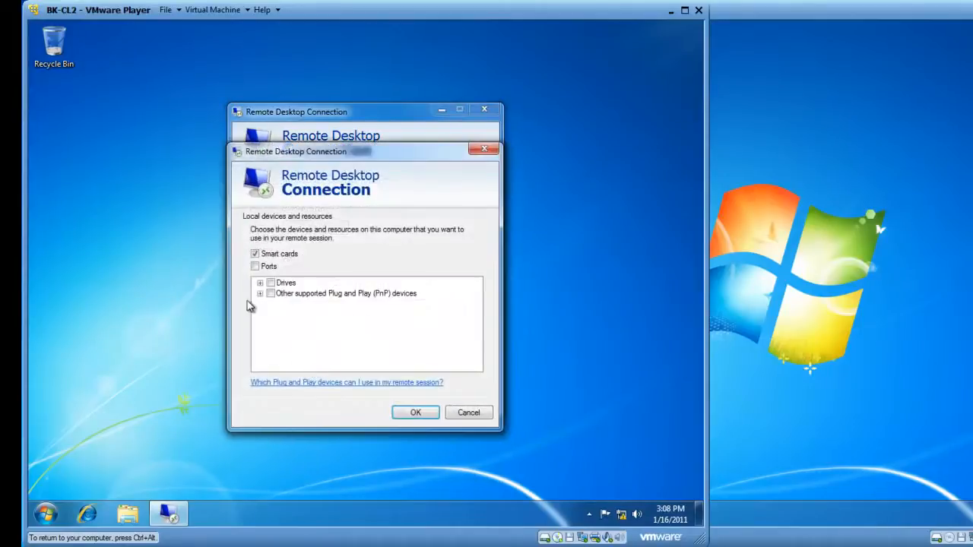
{"action": "left_click", "coordinate": [261, 283]}
{"action": "left_click", "coordinate": [286, 305]}
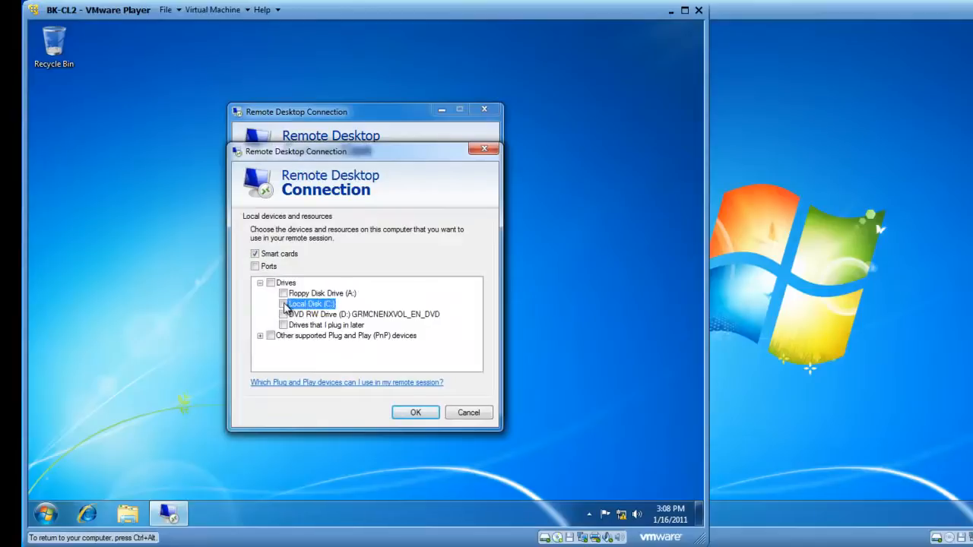
{"action": "left_click", "coordinate": [283, 305]}
{"action": "left_click", "coordinate": [283, 304]}
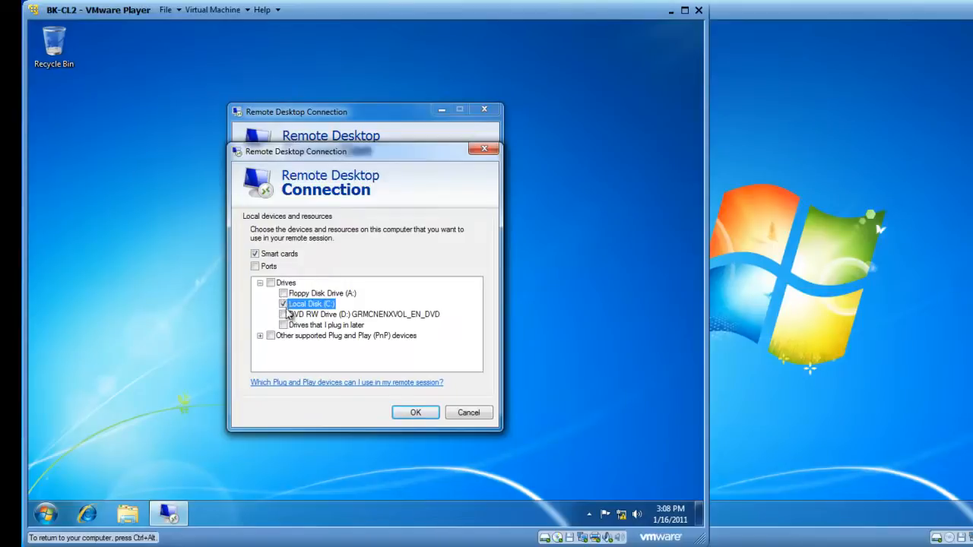
{"action": "left_click", "coordinate": [416, 414]}
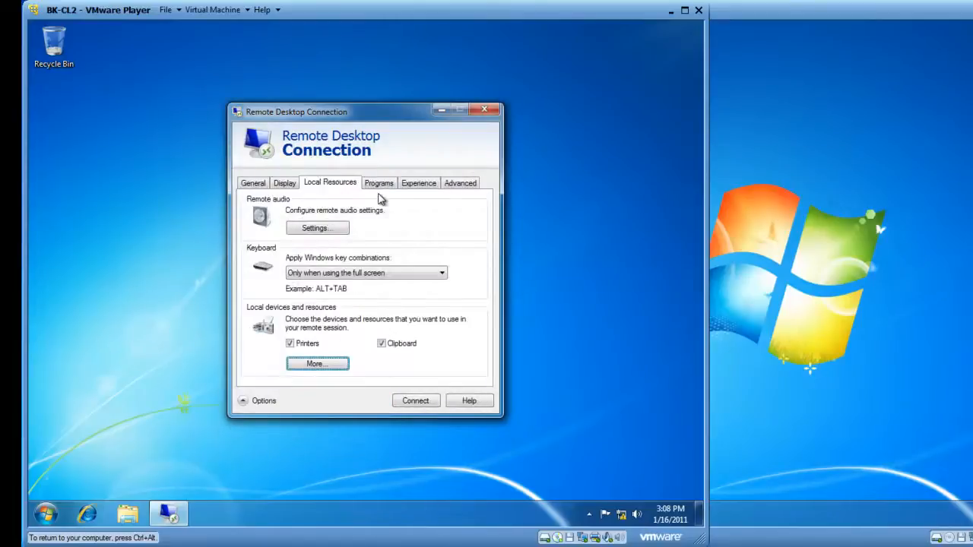
Step: Set the connection speed for performance optimization to LAN (10 Mbps or higher)
{"action": "left_click", "coordinate": [415, 186]}
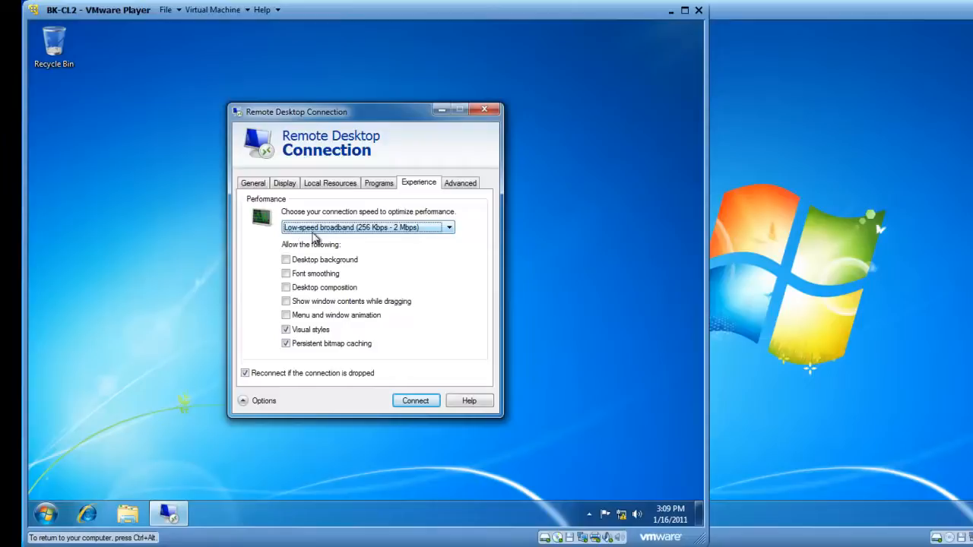
{"action": "left_click", "coordinate": [449, 230]}
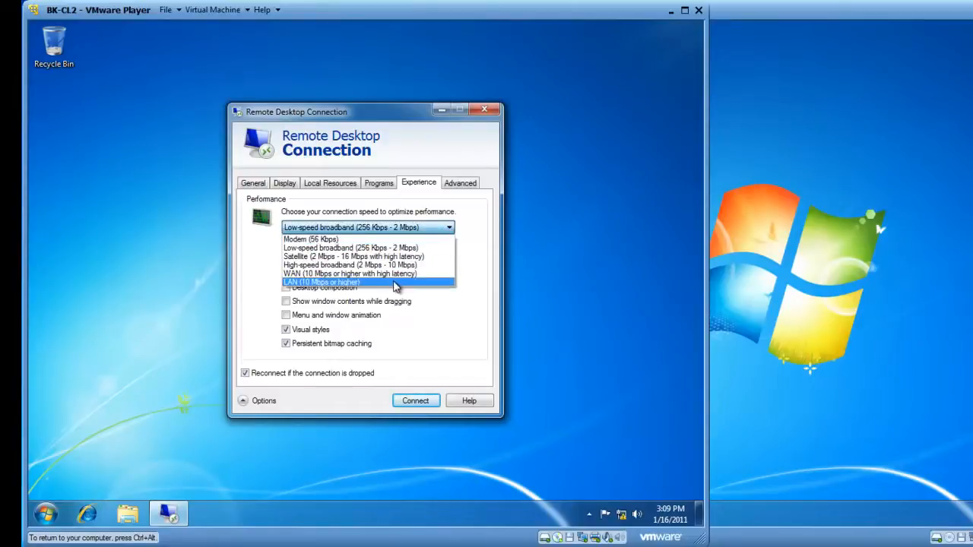
{"action": "left_click", "coordinate": [396, 283]}
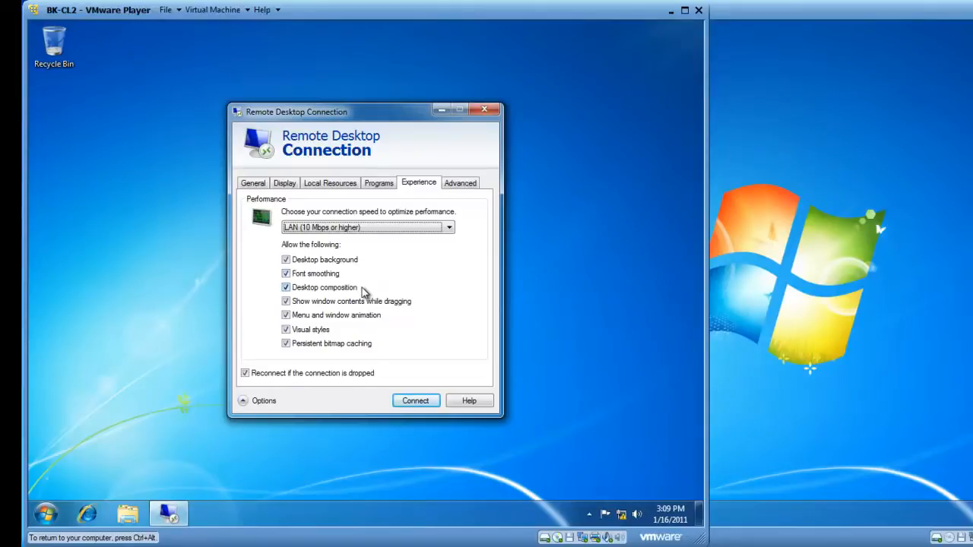
Step: Return to the general logon settings, check the BK-CL1 machine's desktop and come back to BK-CL2
{"action": "left_click", "coordinate": [253, 187]}
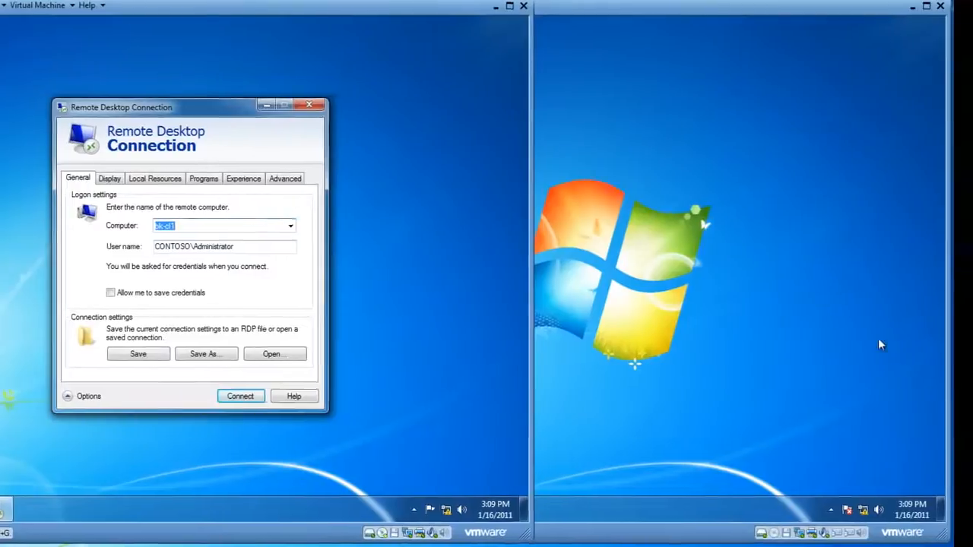
{"action": "left_click", "coordinate": [878, 338]}
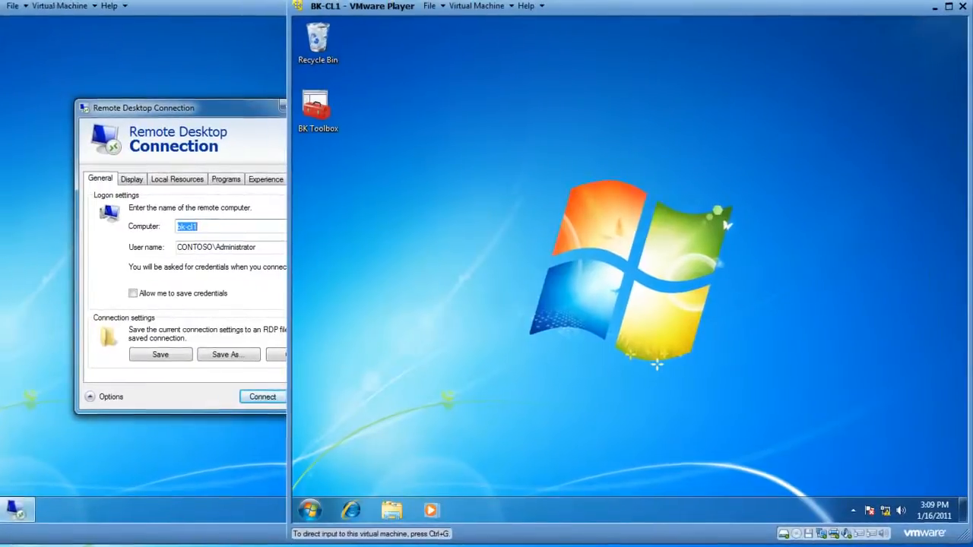
{"action": "left_click", "coordinate": [153, 267]}
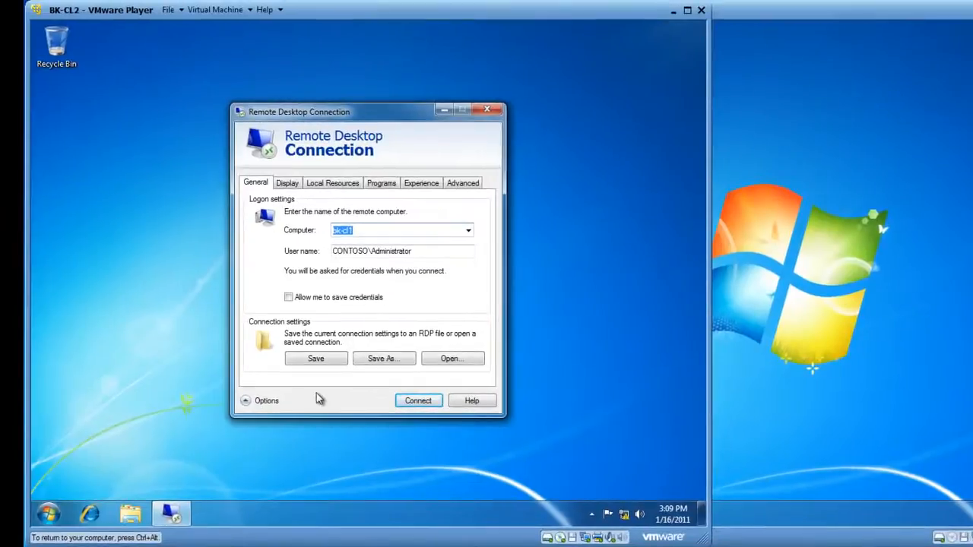
Step: Connect to bk-cl1, trust the remote connection and log on with the administrator account's password
{"action": "left_click", "coordinate": [417, 403]}
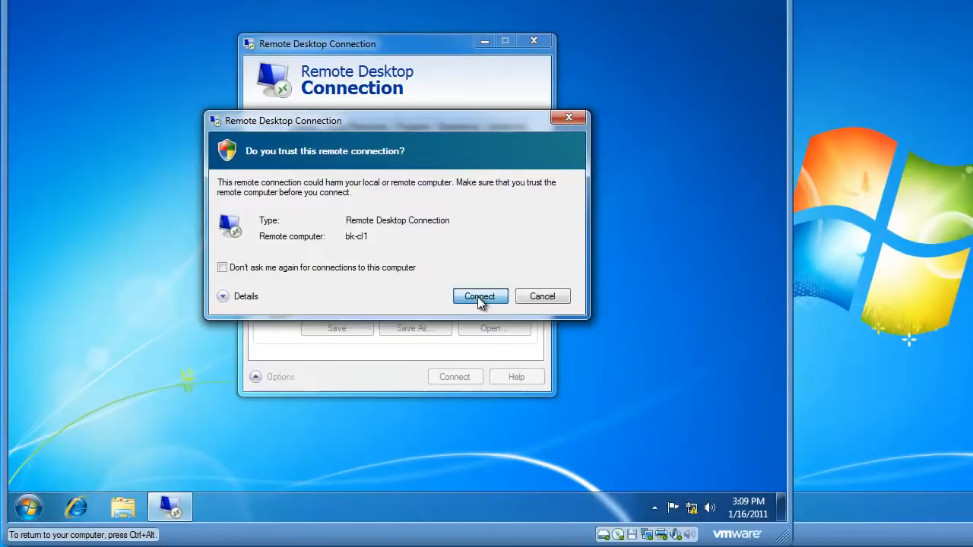
{"action": "left_click", "coordinate": [440, 331]}
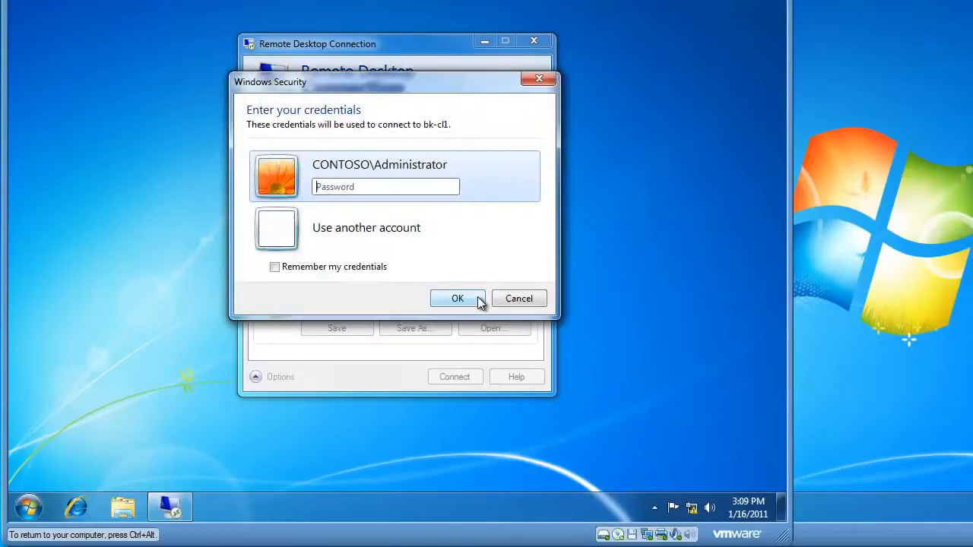
{"action": "type", "text": "•••••••••"}
{"action": "key", "text": "Return"}
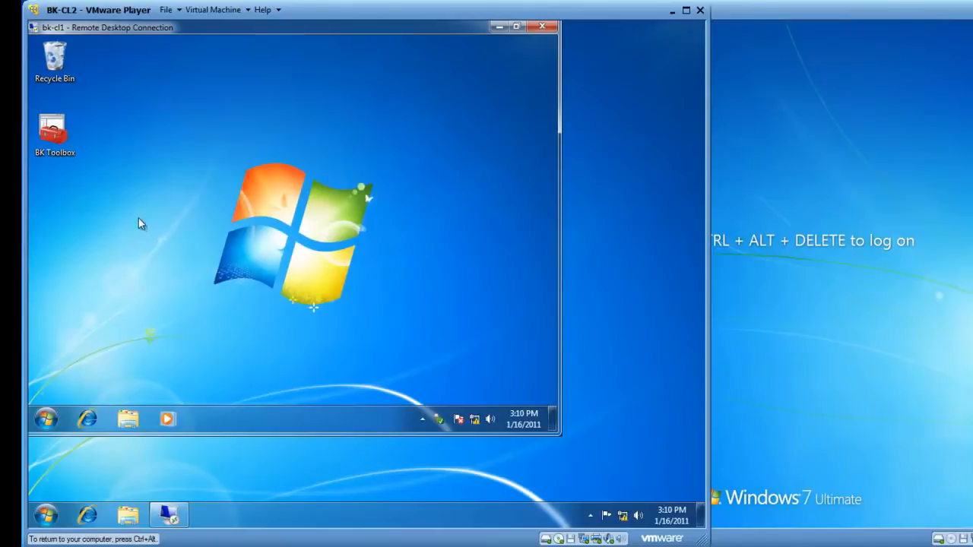
Step: Minimize and restore the bk-cl1 session window, and start Notepad inside the remote session
{"action": "left_click", "coordinate": [499, 27]}
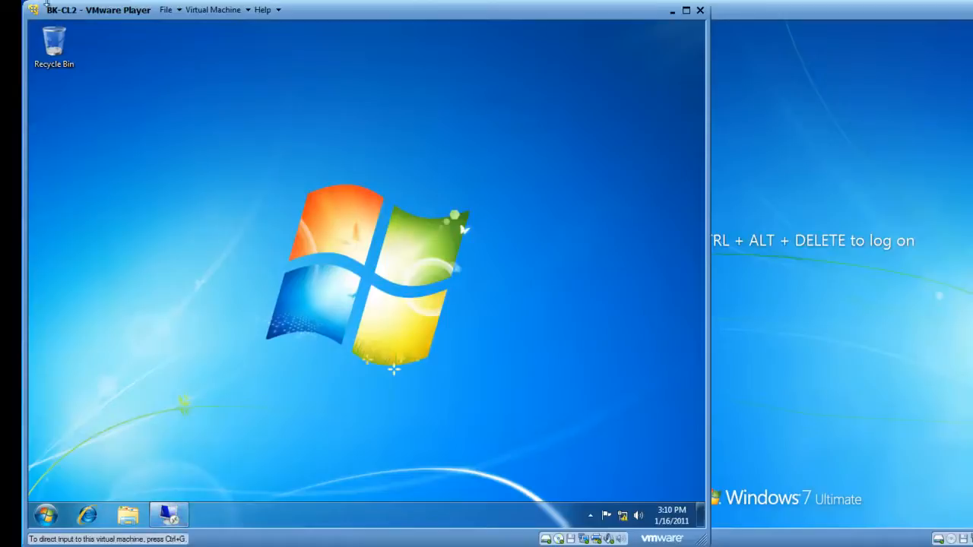
{"action": "left_click", "coordinate": [207, 479]}
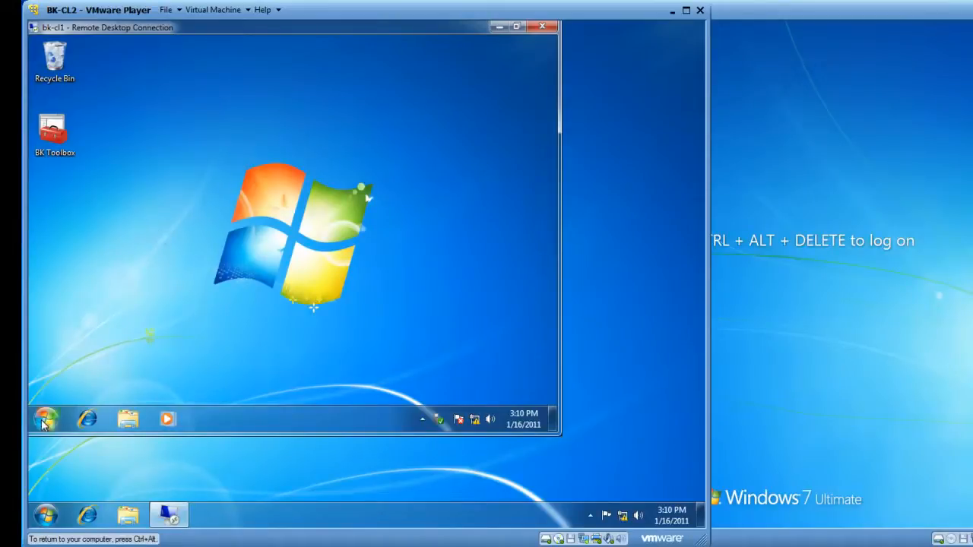
{"action": "left_click", "coordinate": [44, 423]}
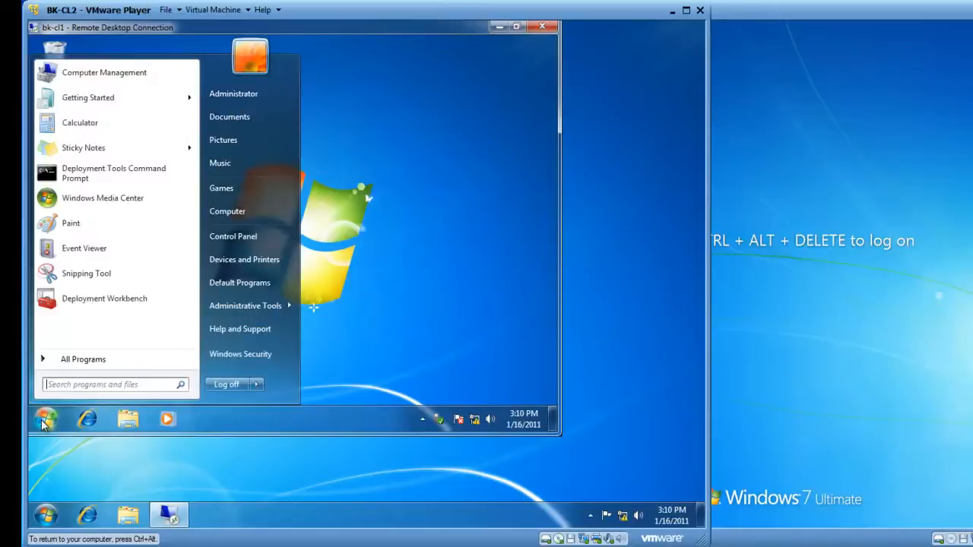
{"action": "type", "text": "notepad"}
{"action": "key", "text": "Return"}
Step: From Notepad's Open dialog, examine the folders on the redirected drive C on BK-CL2, and cancel without opening a file
{"action": "left_click", "coordinate": [61, 80]}
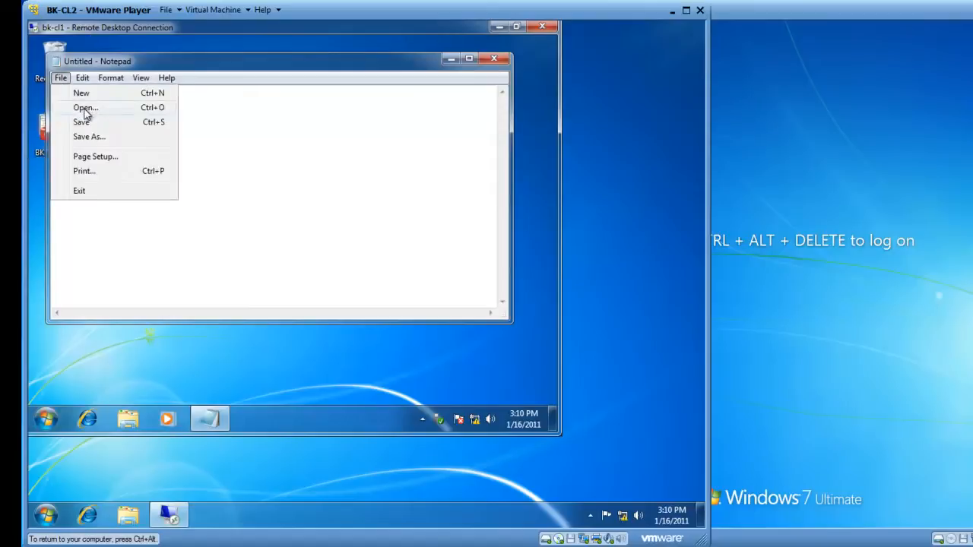
{"action": "left_click", "coordinate": [84, 107]}
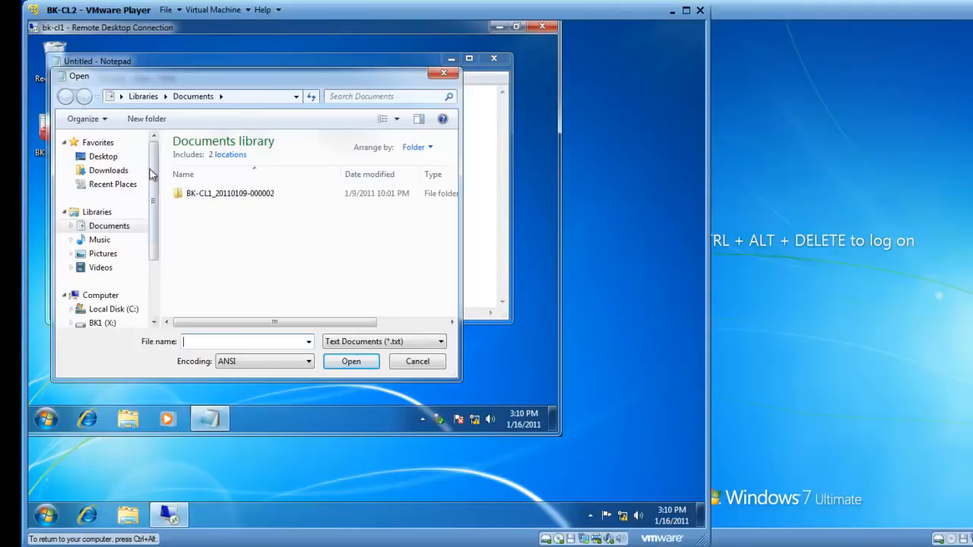
{"action": "left_click_drag", "start_coordinate": [156, 206], "coordinate": [160, 244]}
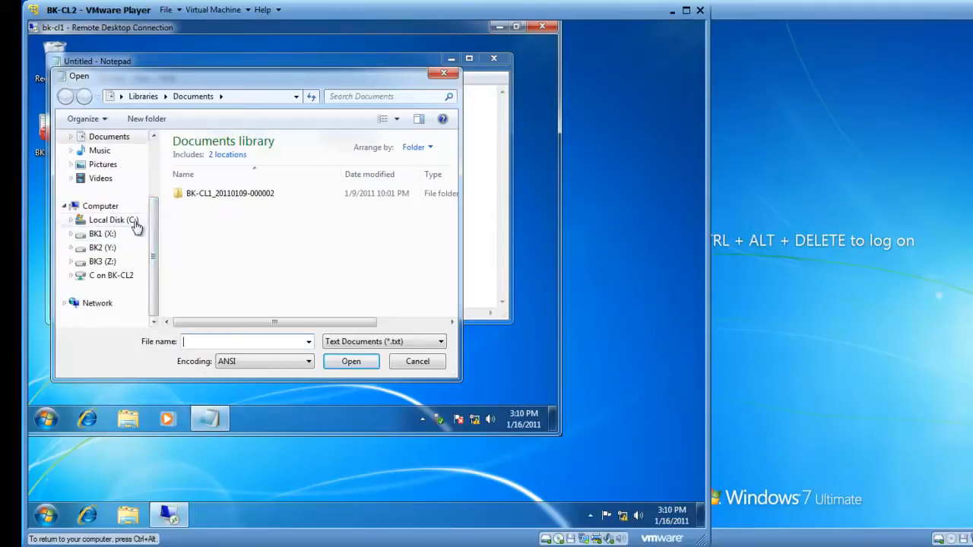
{"action": "left_click", "coordinate": [107, 277]}
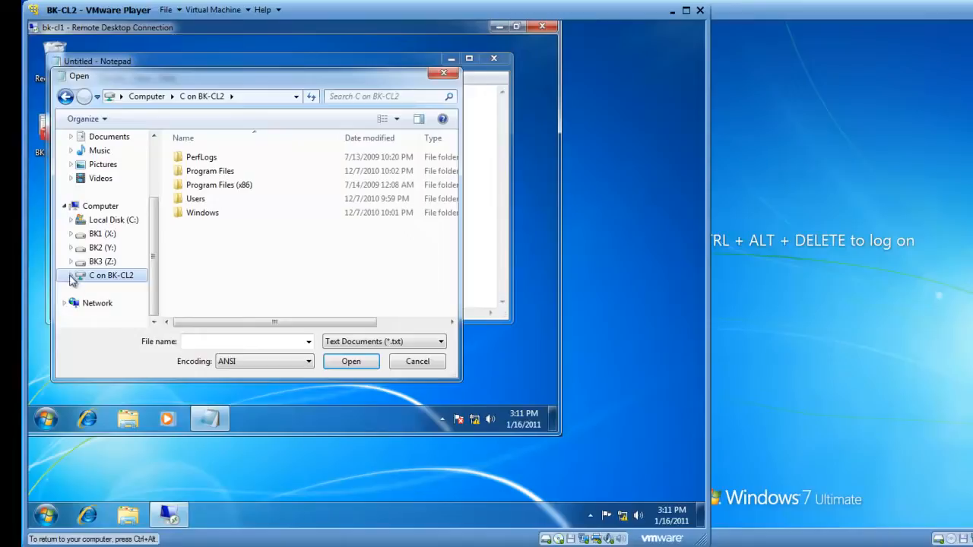
{"action": "left_click", "coordinate": [72, 276]}
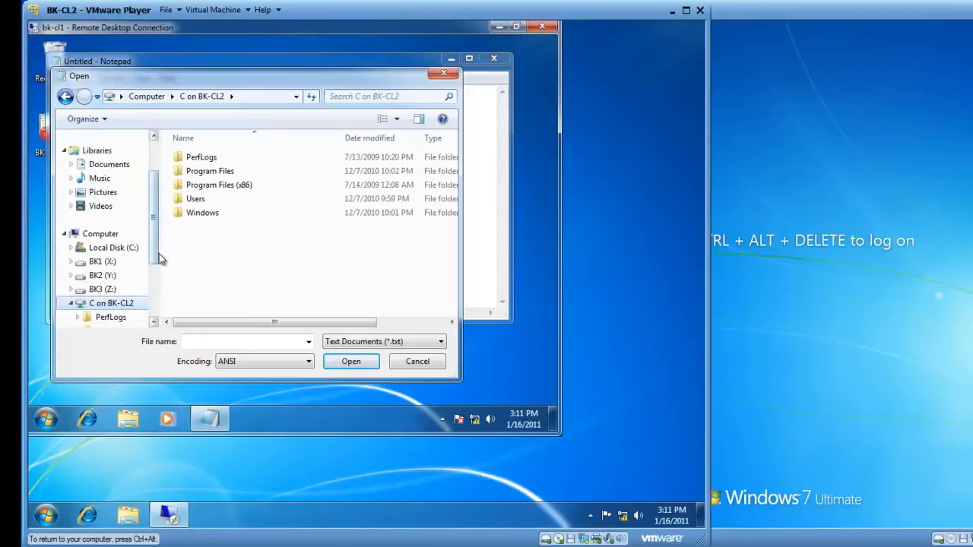
{"action": "left_click_drag", "start_coordinate": [157, 262], "coordinate": [160, 297]}
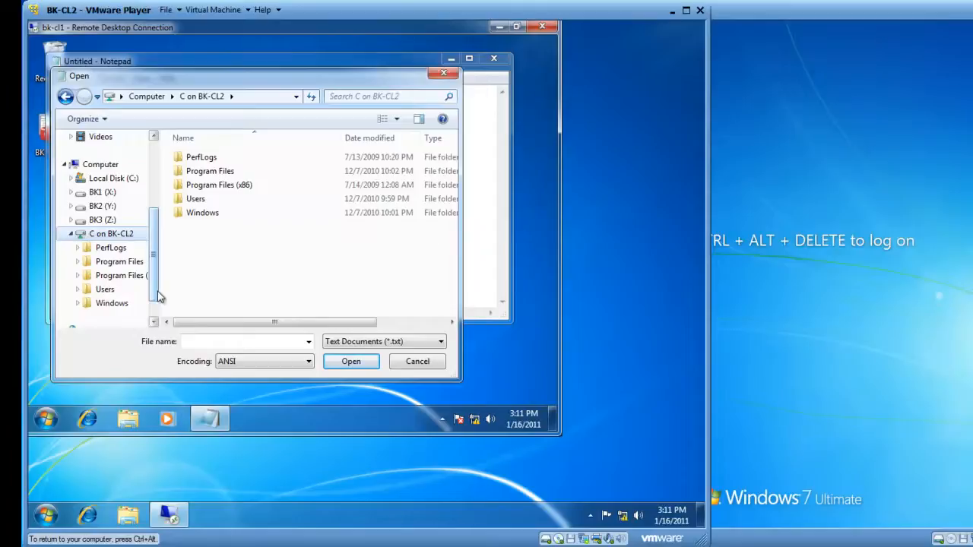
{"action": "left_click", "coordinate": [428, 362]}
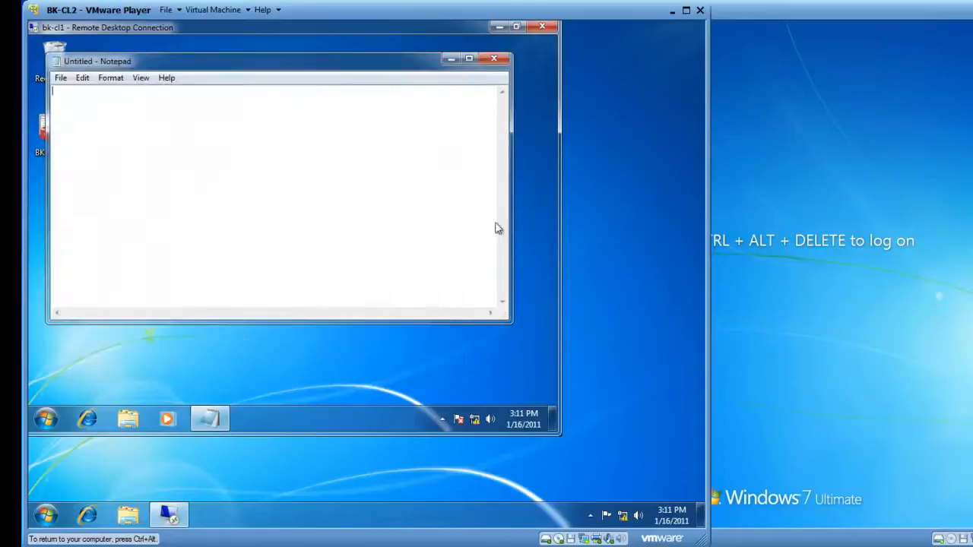
Step: Close Notepad and log off from the remote session on bk-cl1
{"action": "left_click", "coordinate": [494, 59]}
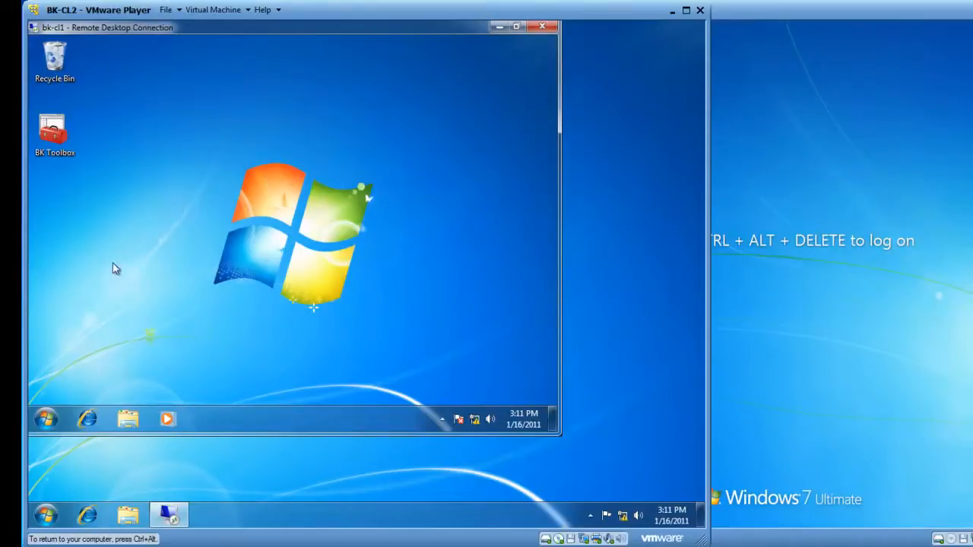
{"action": "left_click", "coordinate": [45, 420]}
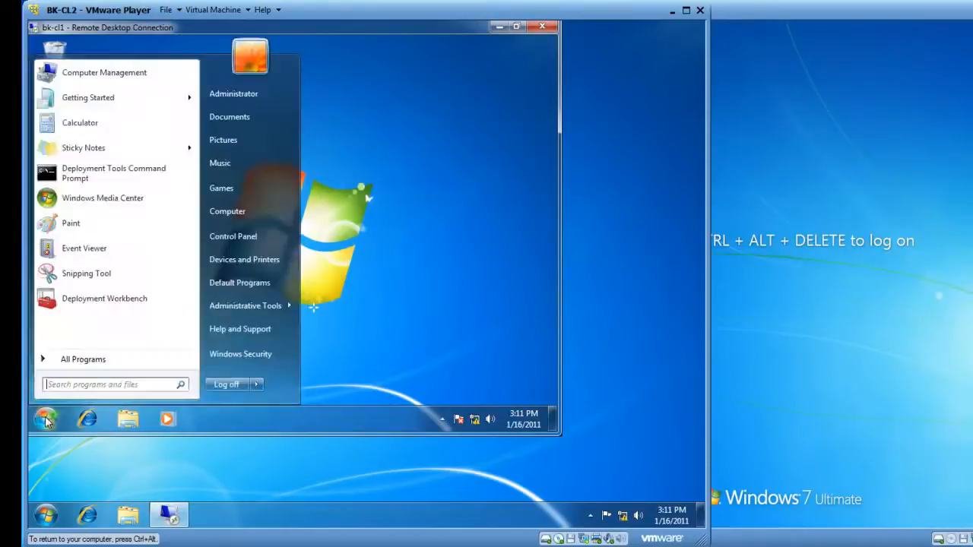
{"action": "left_click", "coordinate": [226, 387]}
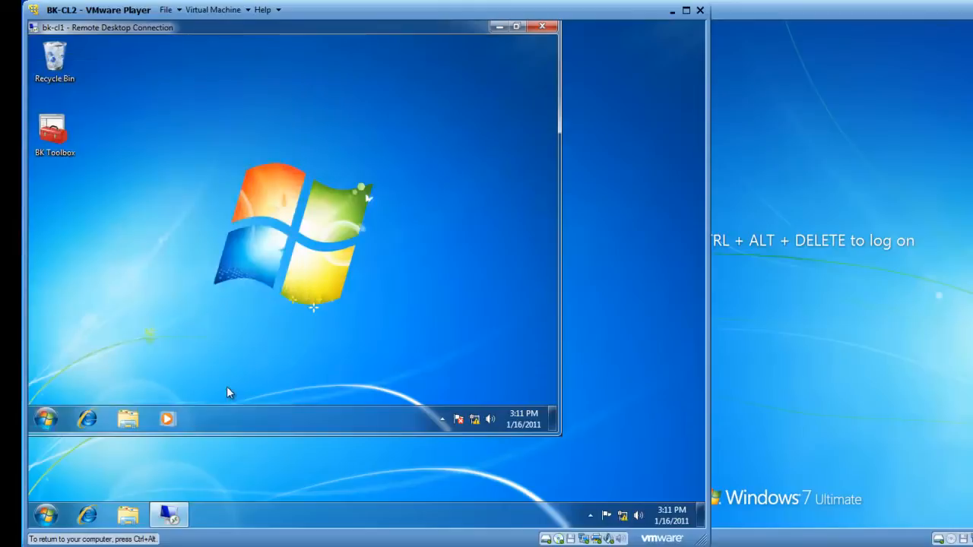